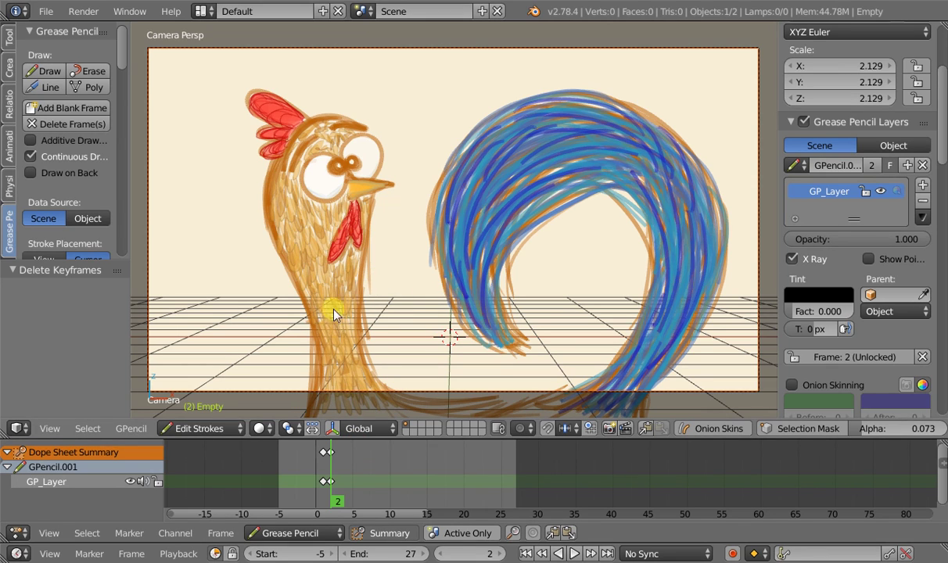
Step: Advance the chicken animation to frame 3 and deselect the keyframe in the Dope Sheet
key("Right")
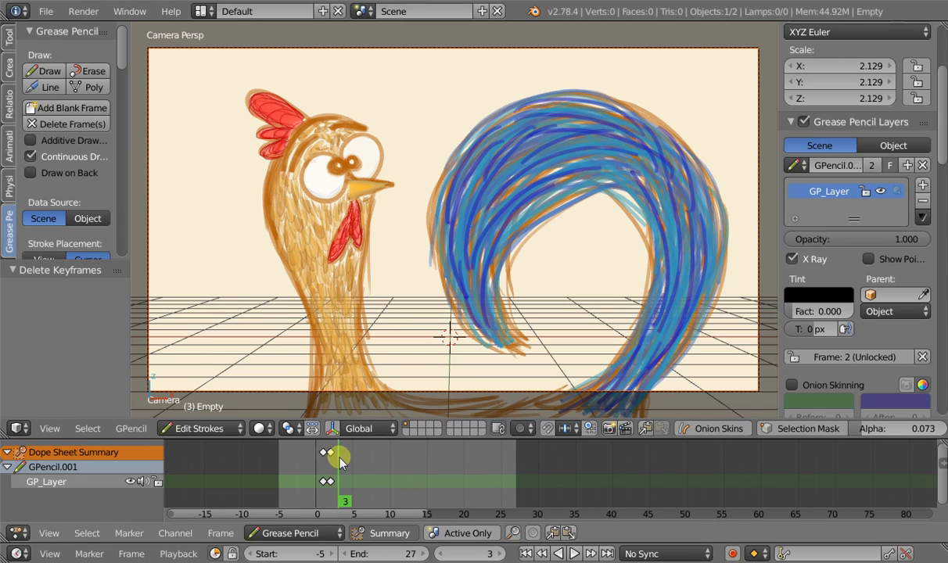
left_click(336, 482)
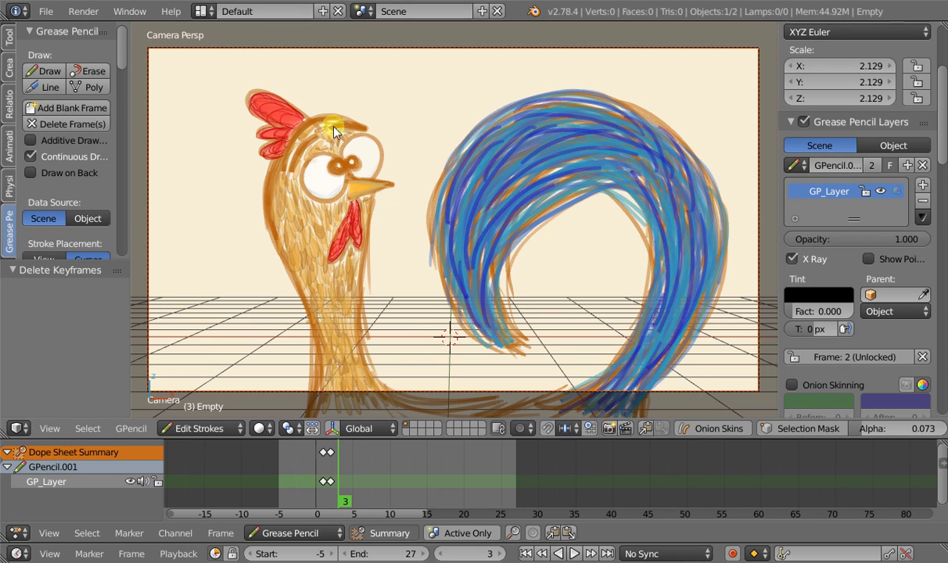
Step: Insert a blank keyframe at frame 3, sketch orange eyes, beak and brows, then step to frame 4
left_click(67, 110)
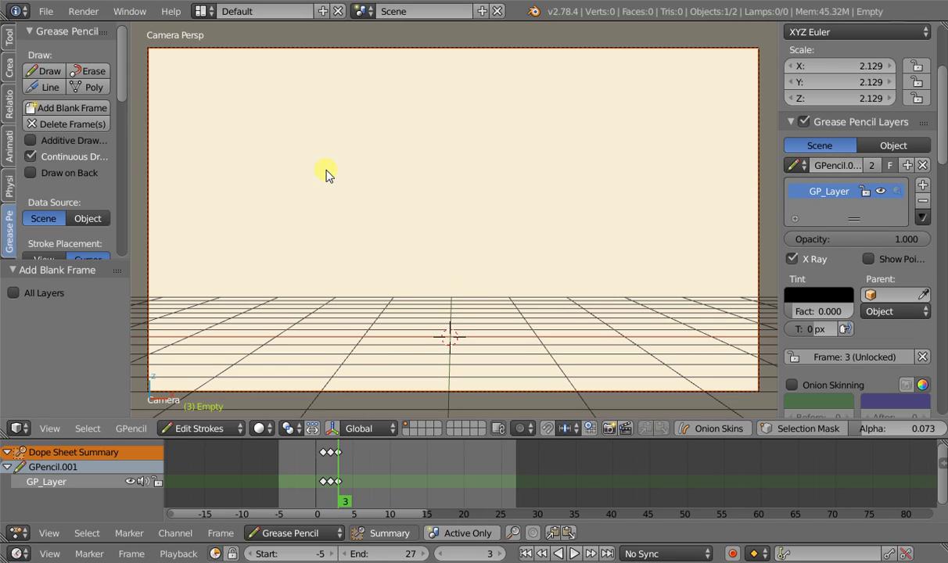
mouse_move(319, 150)
left_mouse_down()
mouse_move(361, 179)
mouse_move(356, 164)
mouse_move(371, 147)
mouse_move(342, 187)
mouse_move(368, 175)
mouse_move(379, 193)
mouse_move(359, 195)
mouse_move(394, 215)
mouse_move(381, 237)
left_mouse_up()
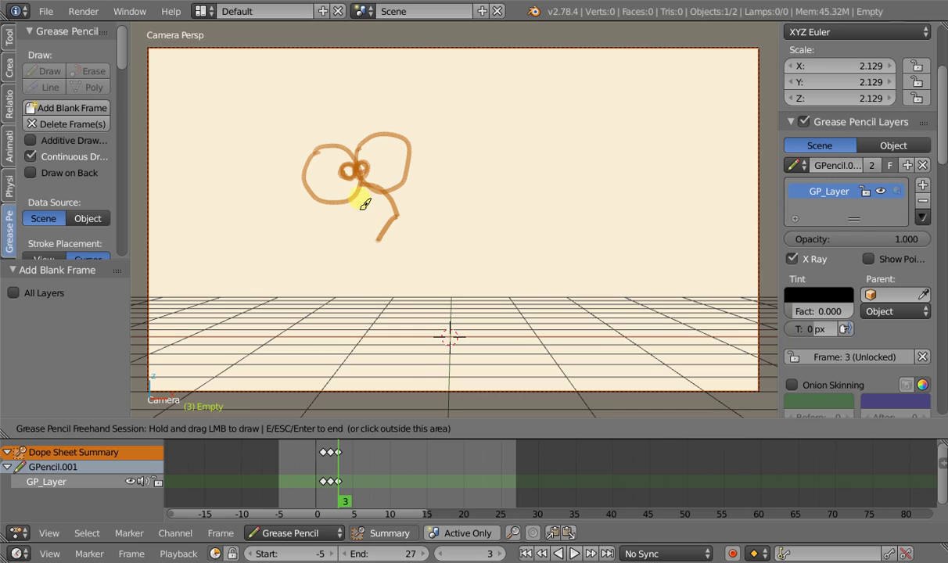
mouse_move(362, 203)
left_mouse_down()
mouse_move(379, 219)
mouse_move(372, 229)
left_mouse_up()
mouse_move(294, 150)
left_mouse_down()
mouse_move(340, 145)
mouse_move(374, 126)
mouse_move(364, 121)
mouse_move(400, 120)
left_mouse_up()
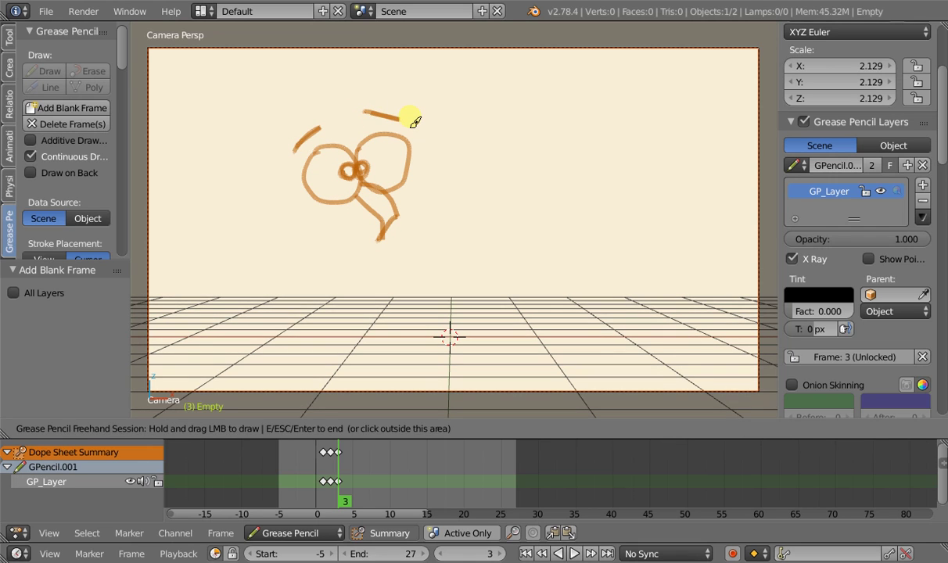
key("Right")
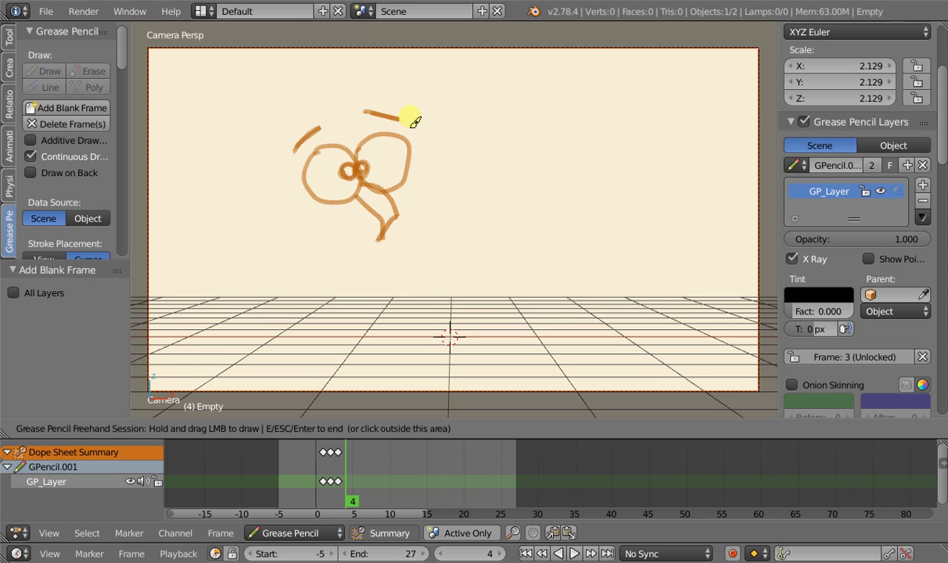
Step: Insert a blank keyframe at frame 4 and turn on onion skinning
left_click(92, 111)
left_click(92, 111)
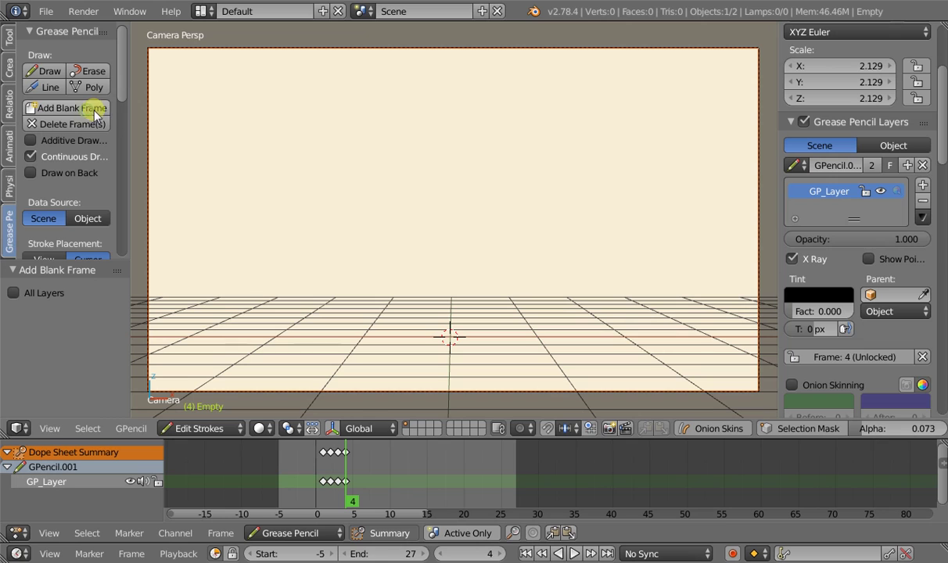
left_click(707, 429)
Step: Draw an eye circle and both eyebrows over the ghost sketch, then step to frame 5
mouse_move(333, 164)
left_mouse_down()
mouse_move(343, 158)
mouse_move(315, 197)
mouse_move(356, 150)
mouse_move(339, 173)
mouse_move(355, 171)
mouse_move(381, 227)
mouse_move(350, 186)
left_mouse_up()
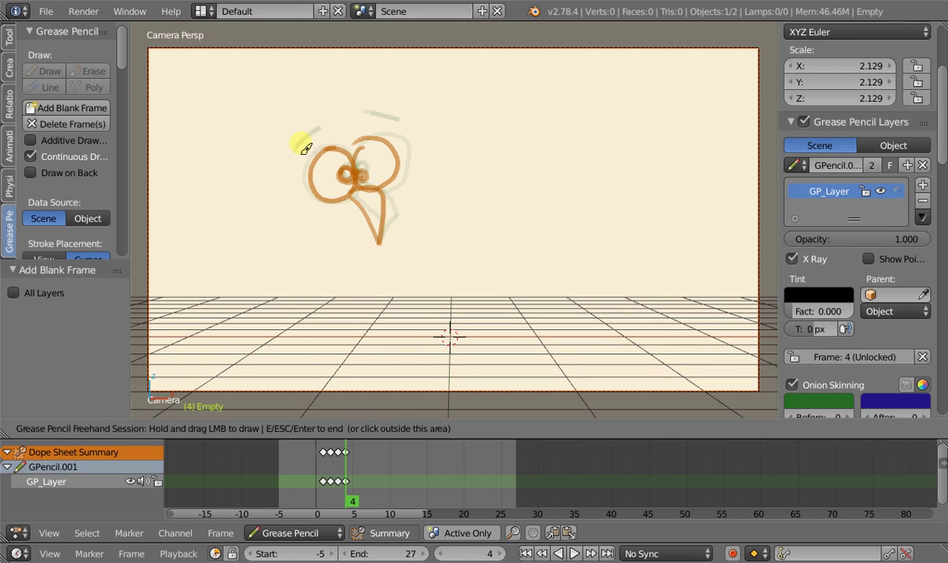
left_click_drag(297, 153, 318, 124)
left_click_drag(385, 127, 345, 114)
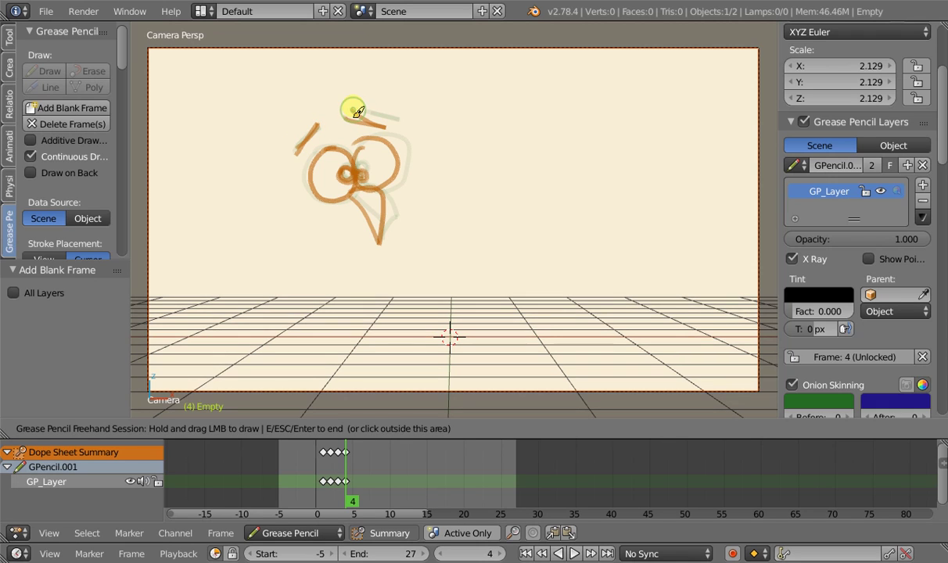
key("Right")
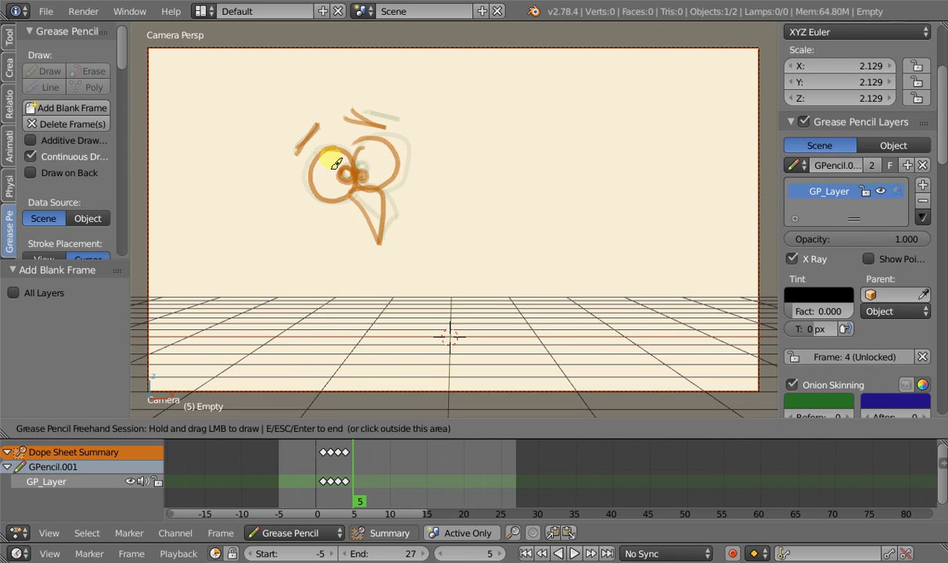
Step: Insert a blank keyframe at frame 5 and draw new eye circles, beak and brow arcs
key("d+b")
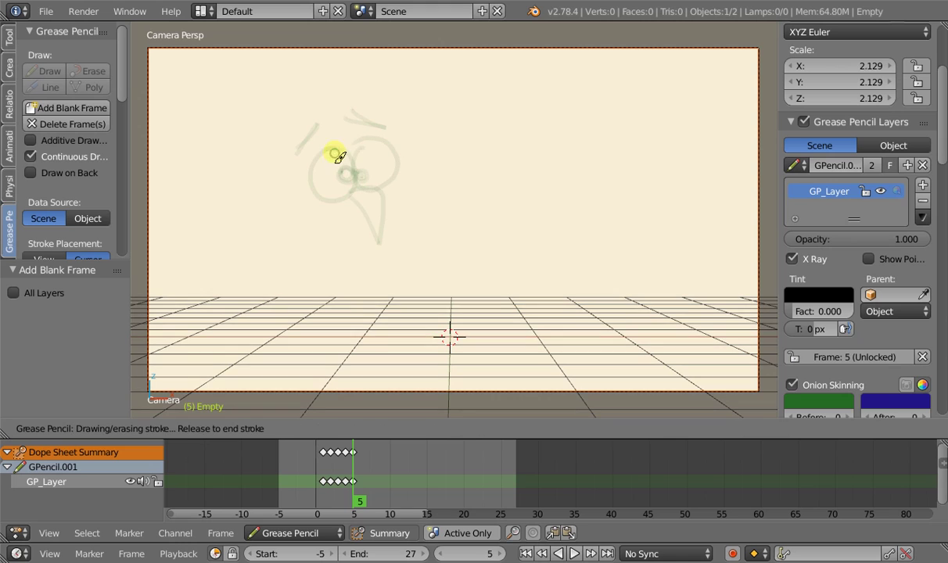
mouse_move(332, 155)
left_mouse_down()
mouse_move(319, 202)
mouse_move(334, 149)
mouse_move(390, 189)
mouse_move(351, 191)
mouse_move(355, 174)
mouse_move(368, 185)
mouse_move(356, 207)
mouse_move(375, 237)
left_mouse_up()
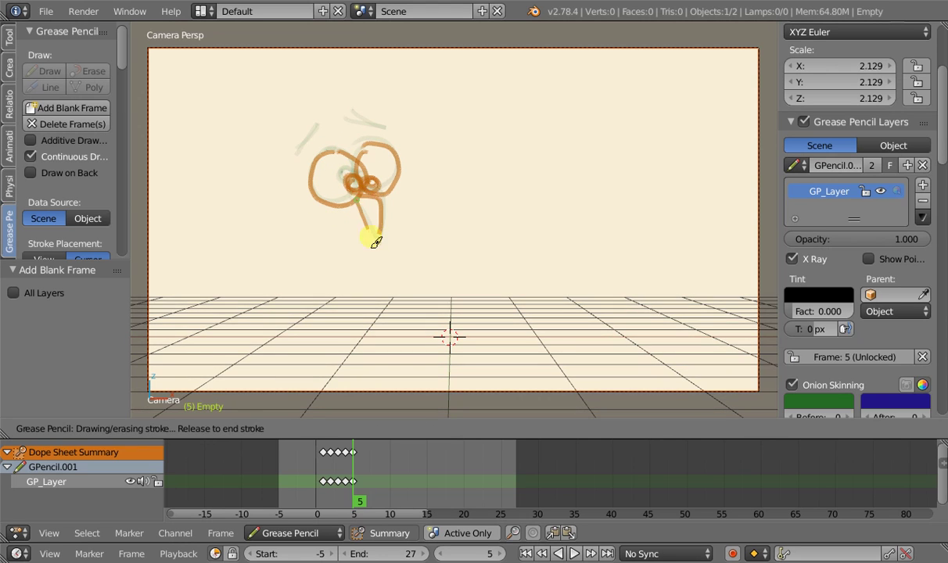
left_click_drag(309, 148, 325, 110)
mouse_move(357, 104)
left_mouse_down()
mouse_move(377, 133)
mouse_move(385, 129)
left_mouse_up()
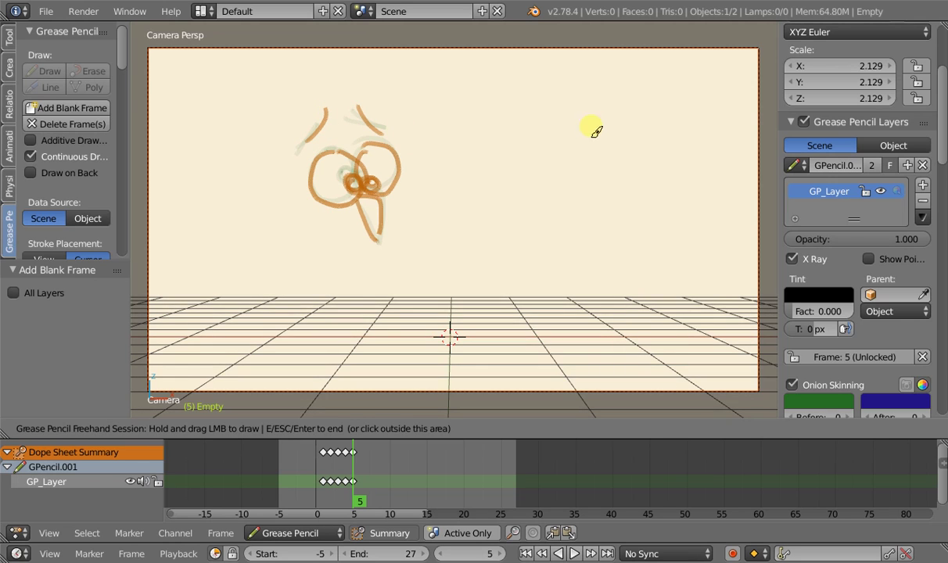
Step: Write a letter B at the upper right, end drawing, and step to frame 6
mouse_move(596, 119)
left_mouse_down()
mouse_move(608, 151)
mouse_move(630, 142)
mouse_move(618, 165)
left_mouse_up()
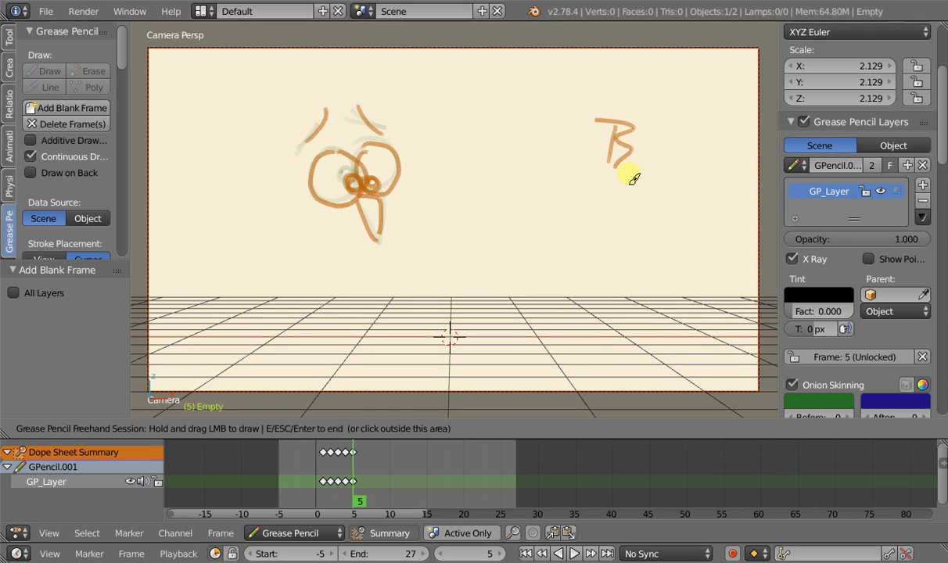
key("Escape")
key("Right")
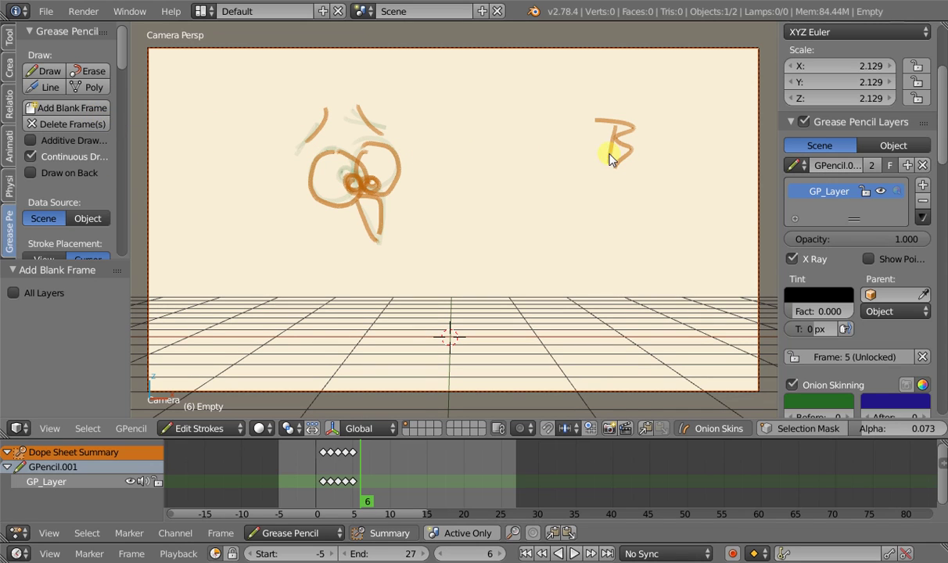
Step: Insert a blank keyframe at frame 6 and write 'D+B' at the upper right
left_click(577, 149)
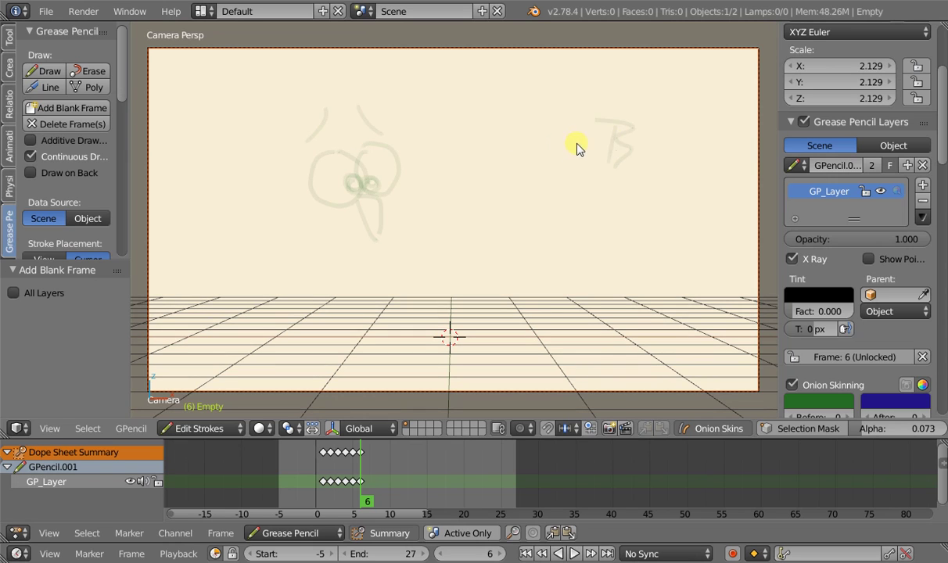
mouse_move(597, 118)
left_mouse_down()
mouse_move(604, 167)
mouse_move(643, 164)
mouse_move(669, 134)
left_mouse_up()
left_click_drag(650, 118, 648, 156)
mouse_move(683, 117)
left_mouse_down()
mouse_move(680, 152)
mouse_move(705, 127)
mouse_move(688, 150)
left_mouse_up()
left_click_drag(685, 116, 692, 152)
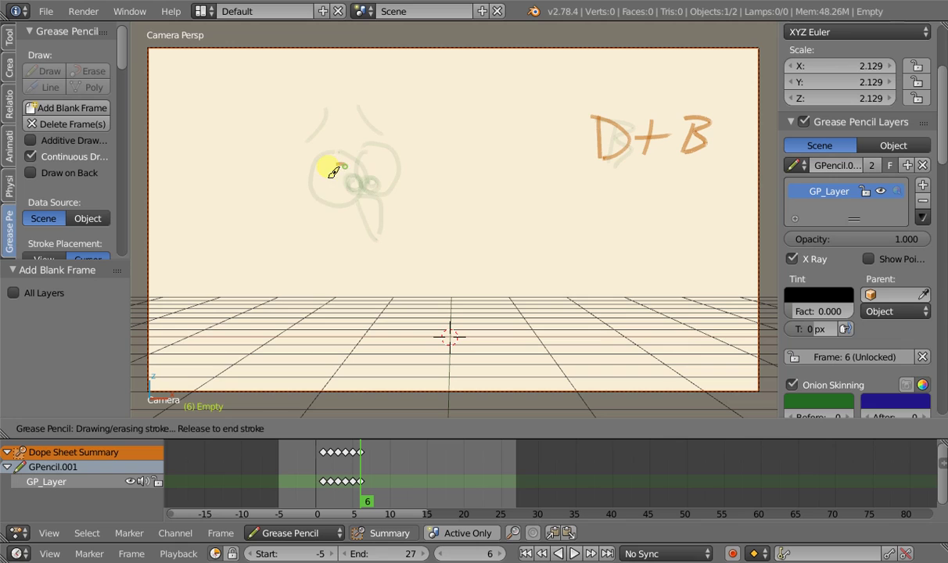
Step: Draw the eye circles, redo the bad right eye, then add brow arcs and the beak
mouse_move(328, 165)
left_mouse_down()
mouse_move(358, 174)
mouse_move(385, 211)
mouse_move(365, 186)
mouse_move(393, 167)
mouse_move(385, 217)
mouse_move(356, 173)
left_mouse_up()
key("ctrl+z")
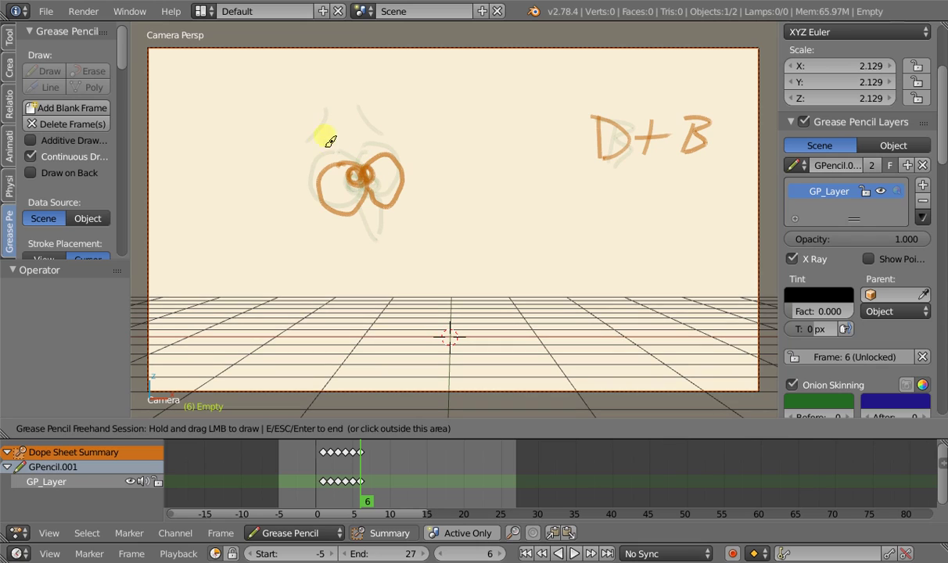
left_click_drag(336, 123, 311, 156)
left_click_drag(364, 115, 395, 138)
mouse_move(364, 202)
left_mouse_down()
mouse_move(387, 211)
mouse_move(378, 256)
mouse_move(359, 220)
mouse_move(383, 252)
mouse_move(383, 226)
left_mouse_up()
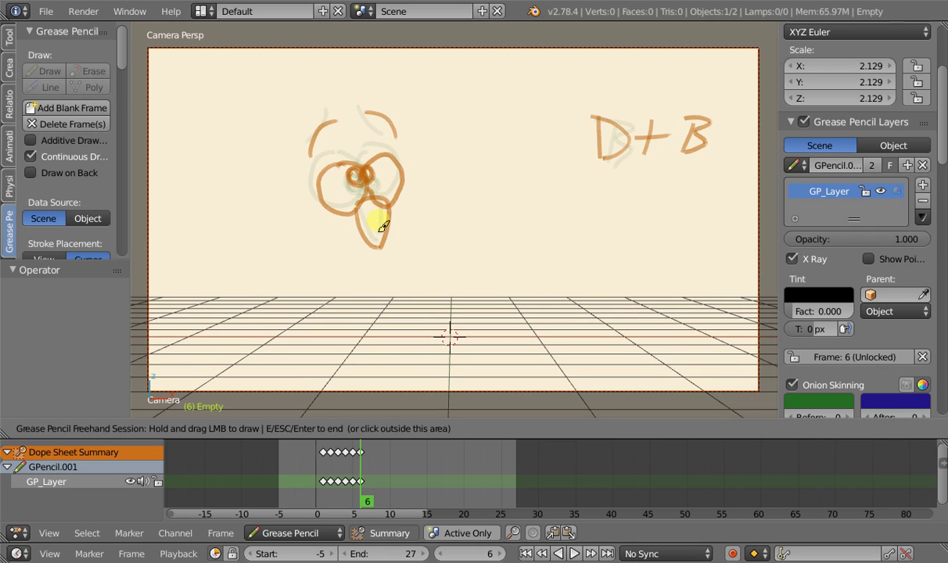
Step: Step back to frame 3, end drawing, and turn off onion skinning
key("Left")
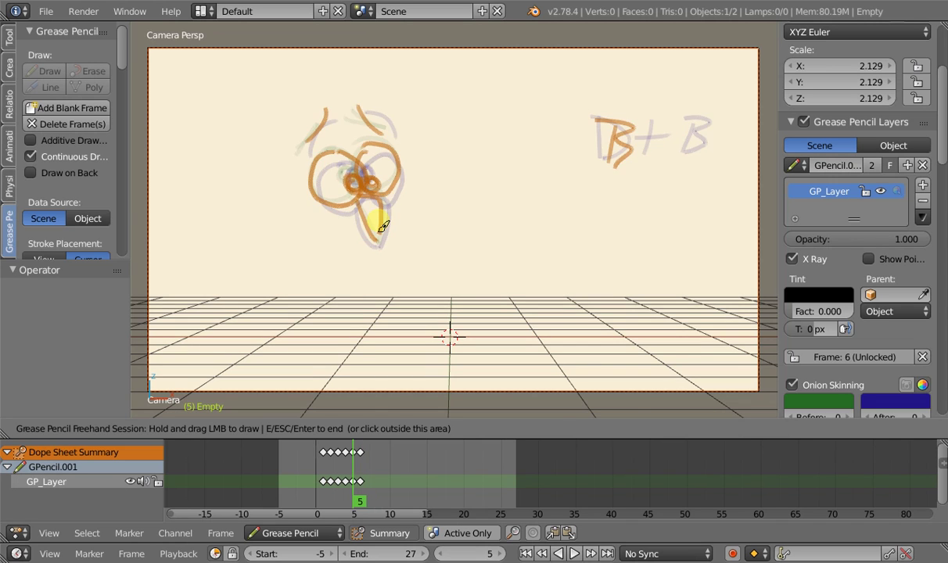
key("Left")
key("Left")
key("Escape")
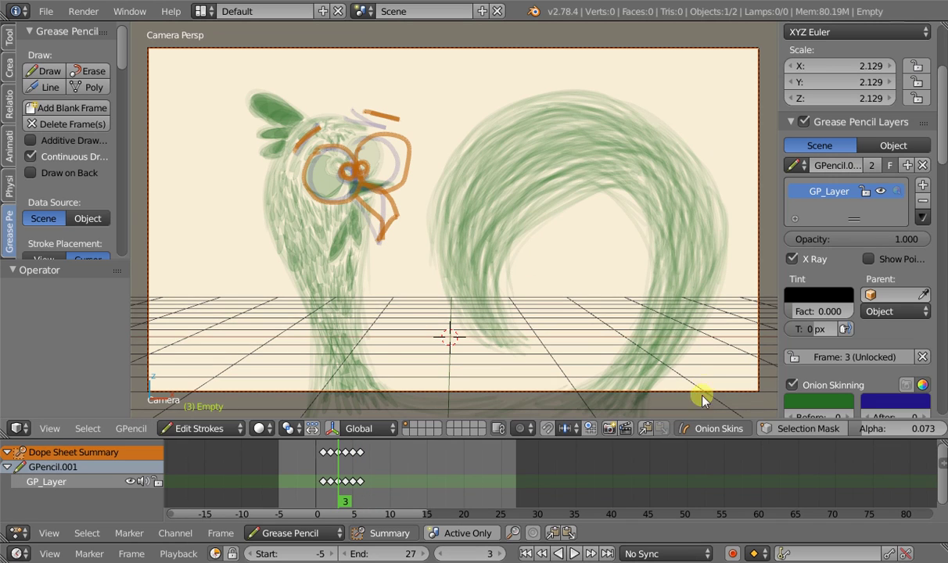
left_click(711, 428)
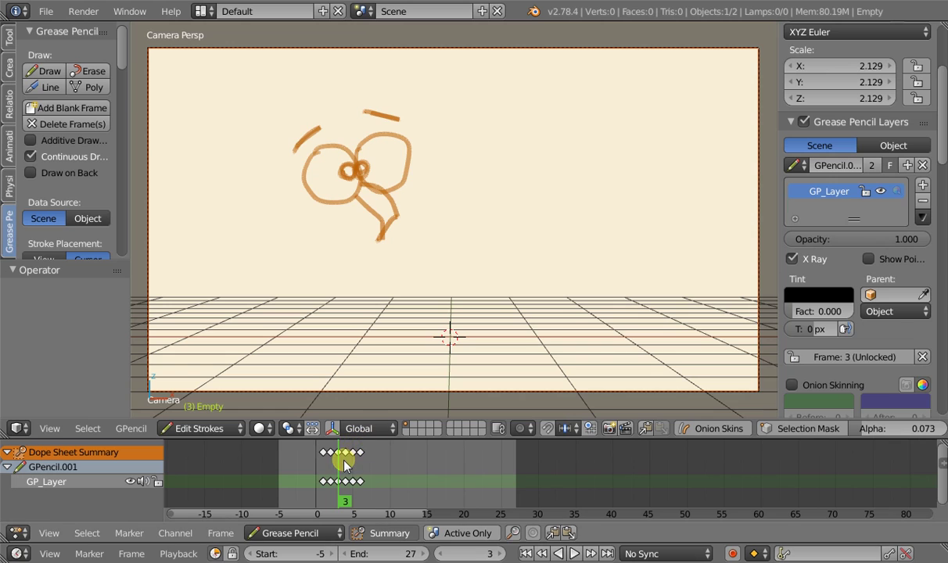
Step: Review frames 5 and 6, play the animation once, then select the frame-3 keyframe
mouse_move(338, 455)
left_mouse_down()
mouse_move(370, 469)
mouse_move(346, 469)
left_mouse_up()
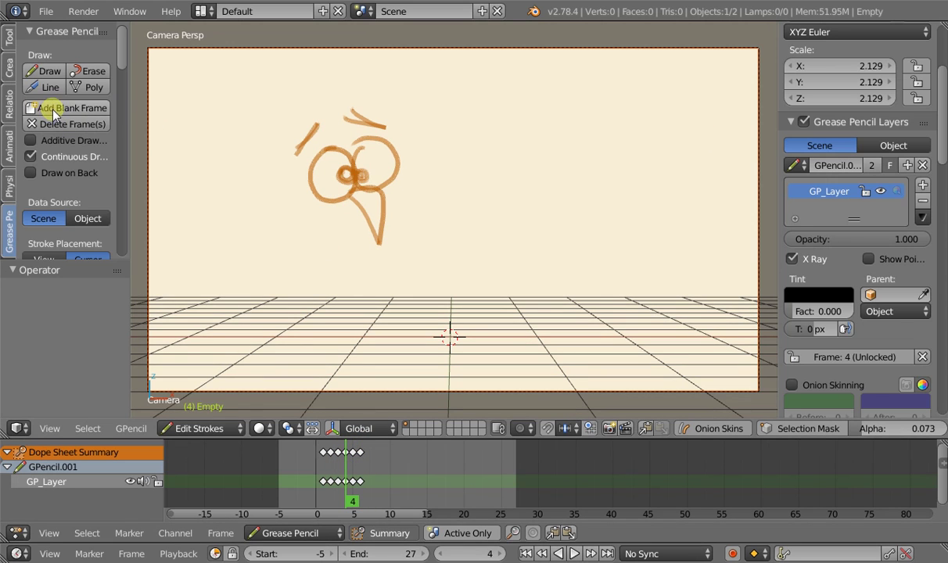
left_click(351, 451)
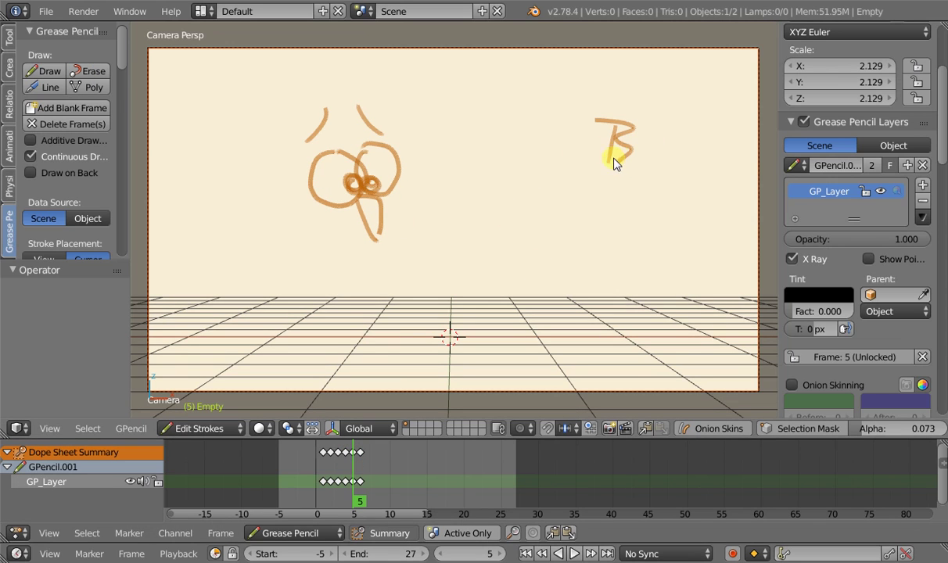
left_click(364, 461)
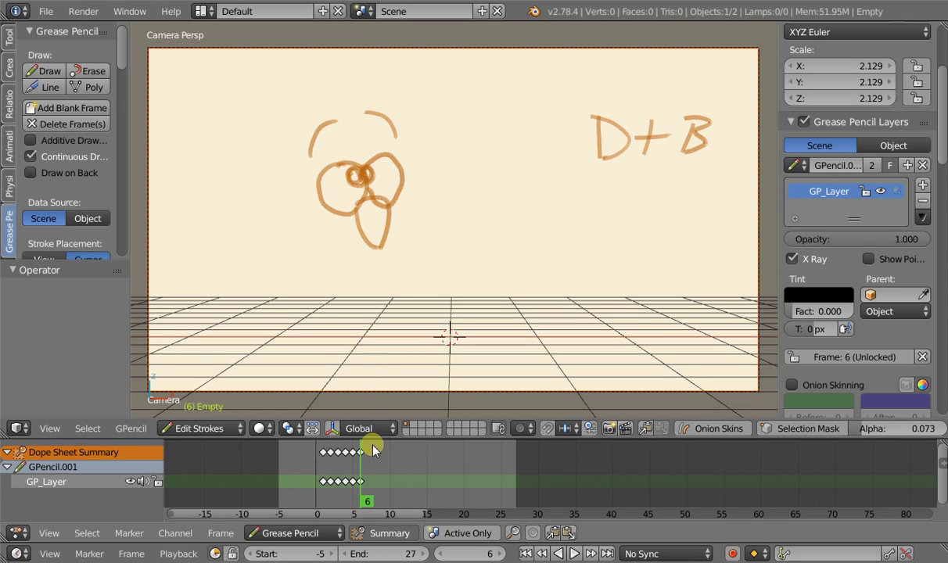
key("alt+a")
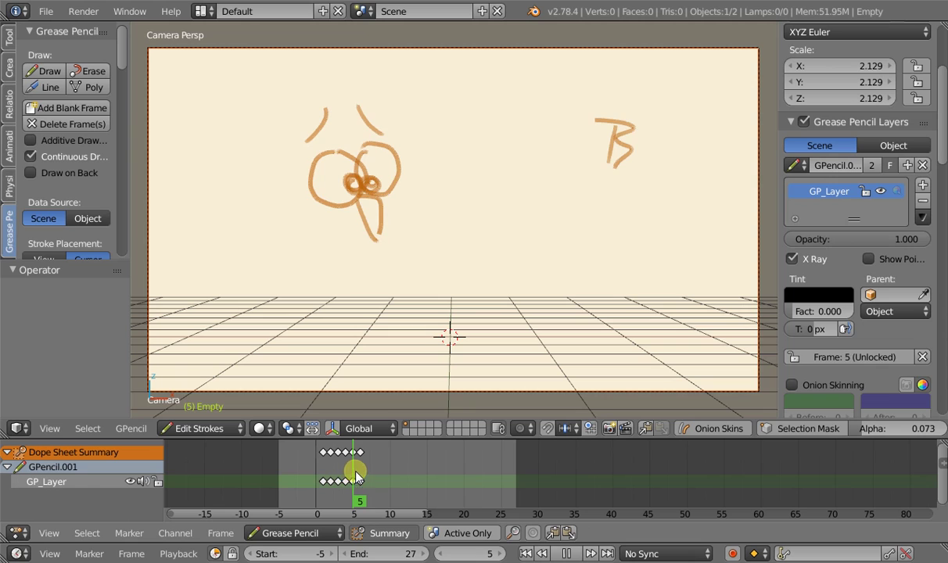
key("alt+a")
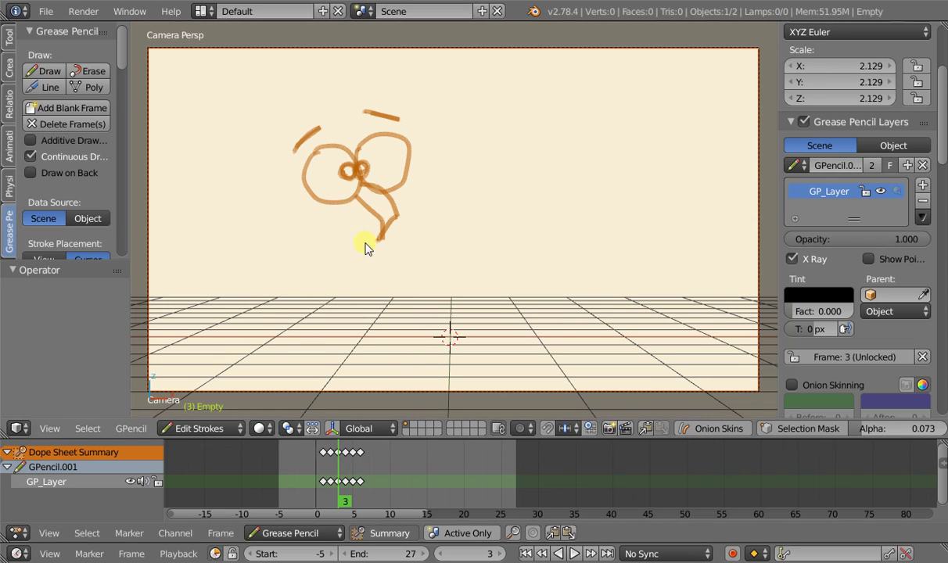
left_click(338, 453)
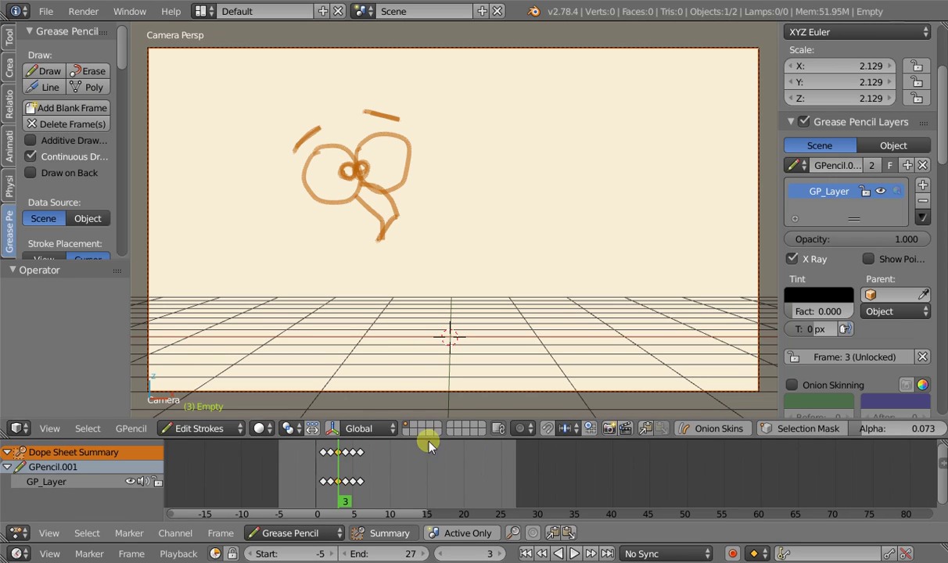
Step: Insert a blank keyframe at frame 3, select it, and play back frames 2 to 7
left_click(83, 102)
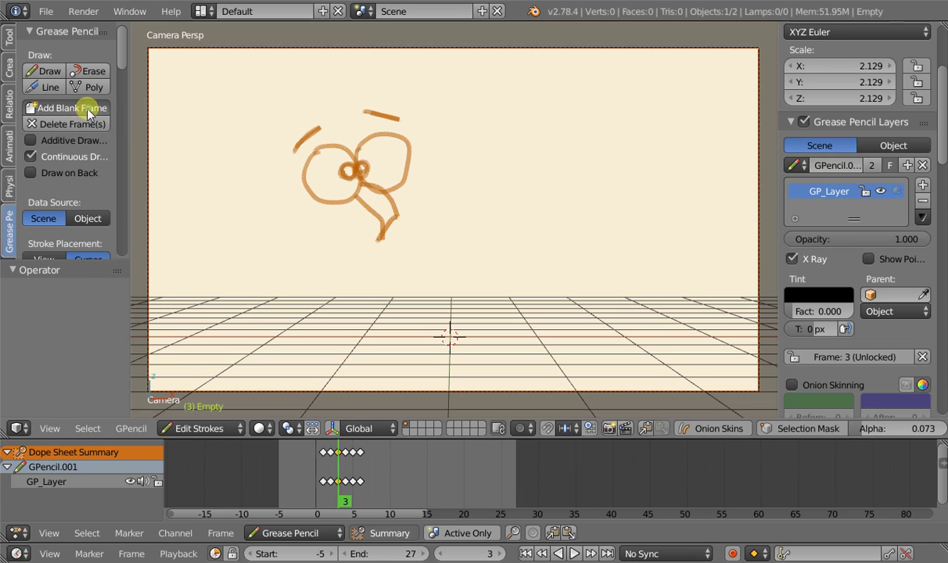
left_click(346, 452)
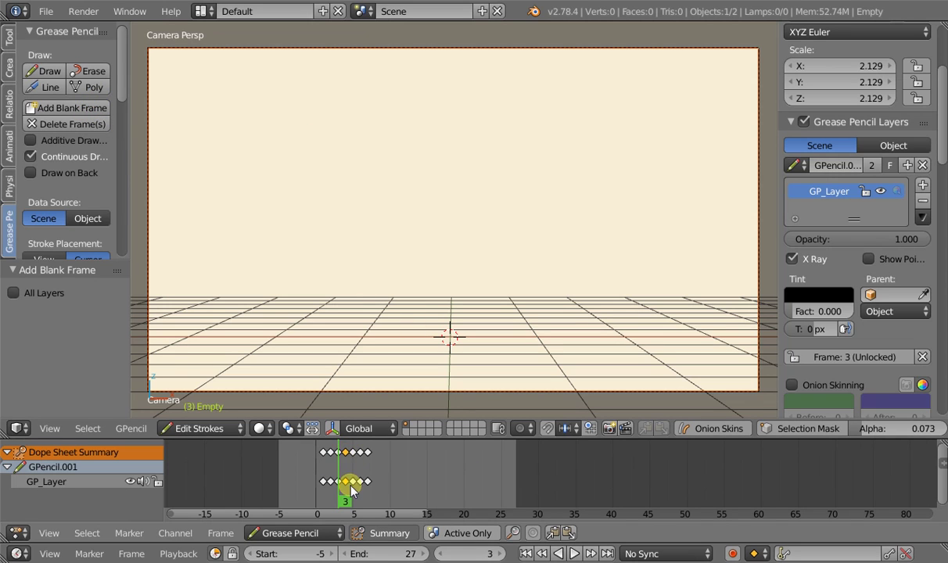
left_click(346, 479)
left_click(347, 452)
left_click(344, 477)
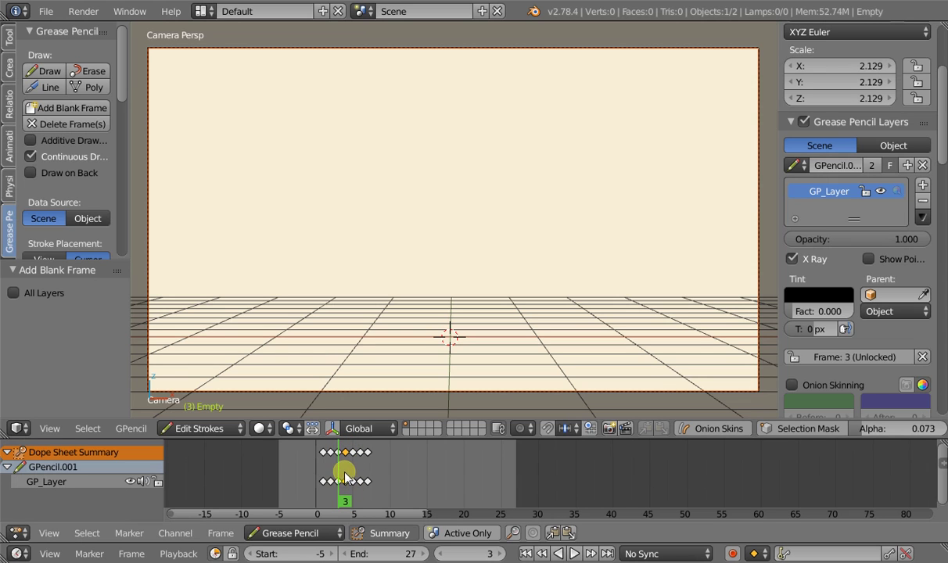
key("alt+a")
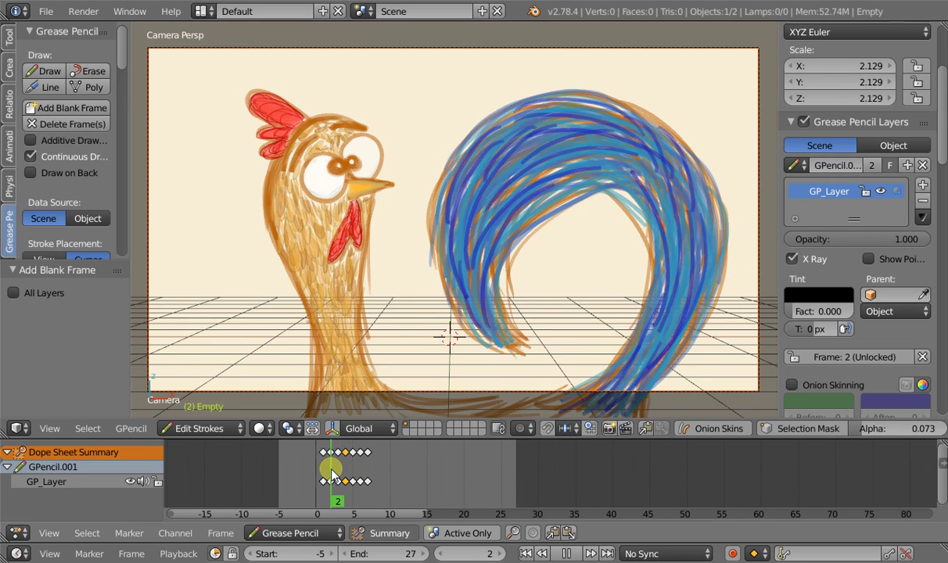
mouse_move(332, 472)
left_mouse_down()
mouse_move(376, 469)
mouse_move(347, 471)
mouse_move(338, 459)
mouse_move(344, 466)
mouse_move(359, 452)
mouse_move(352, 481)
left_mouse_up()
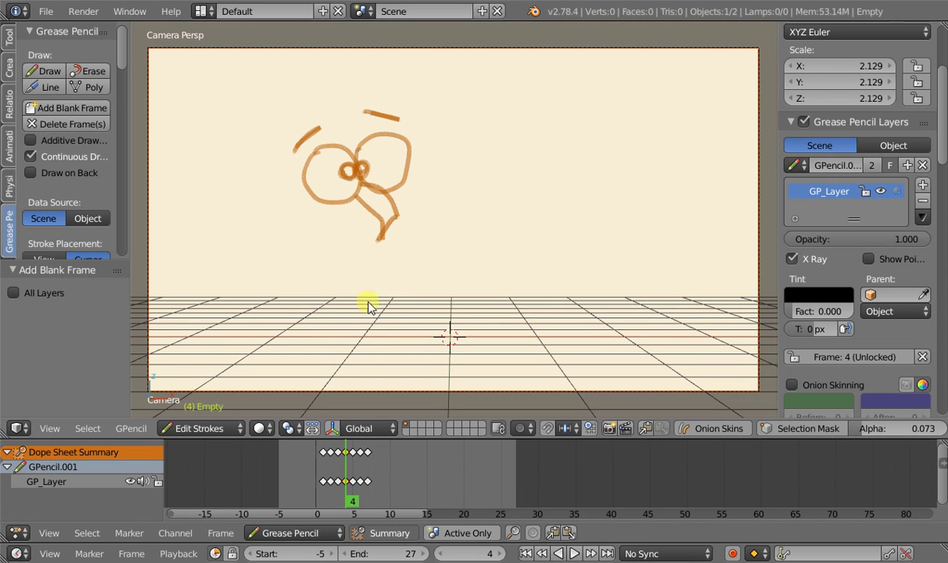
Step: Return to frame 2 and add a layer named 'Background' stacked above GP_Layer
left_click(331, 459)
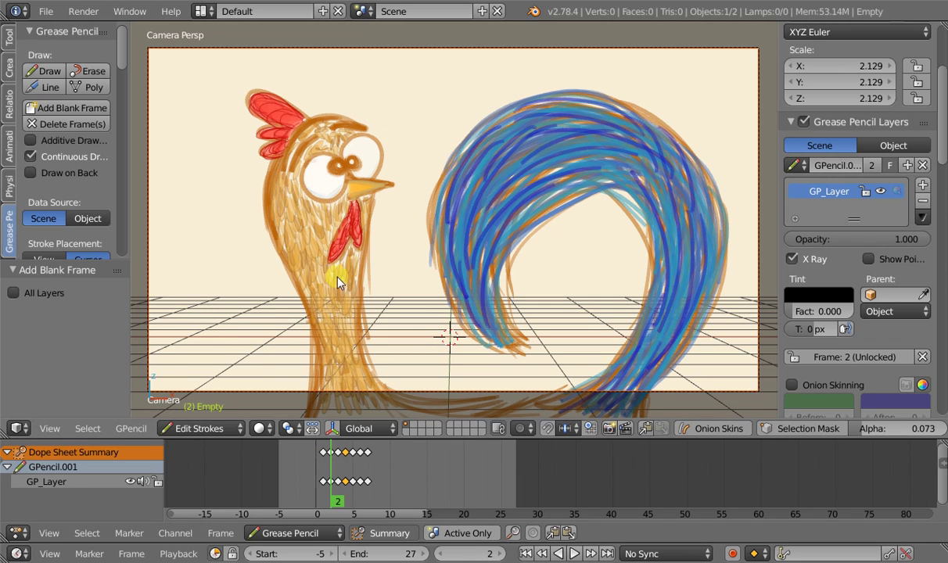
left_click(923, 184)
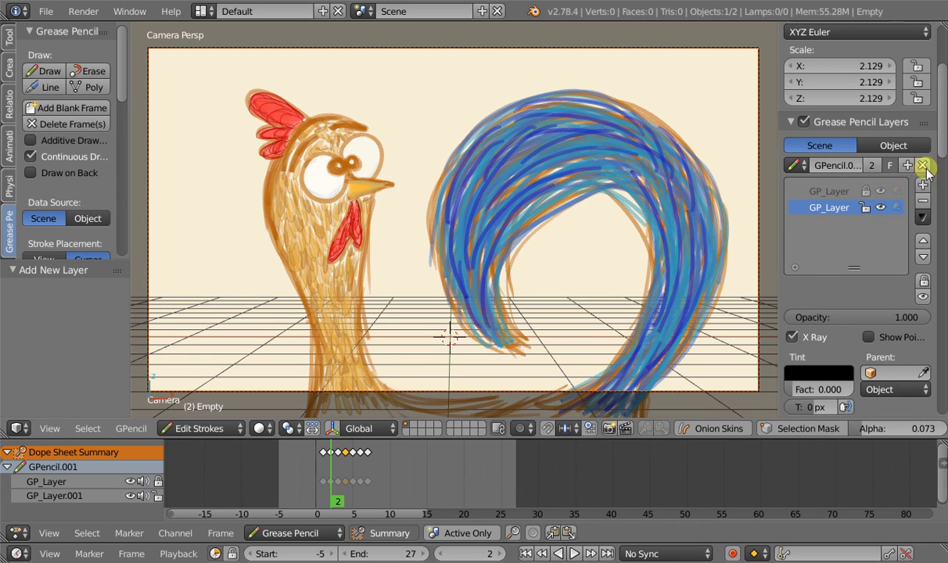
left_click(922, 240)
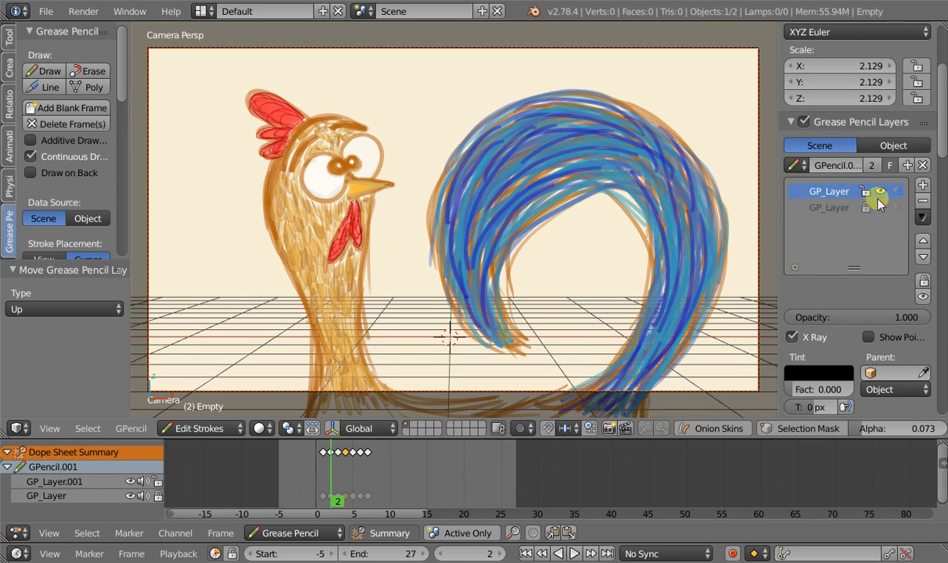
double_click(835, 191)
type("Backgr")
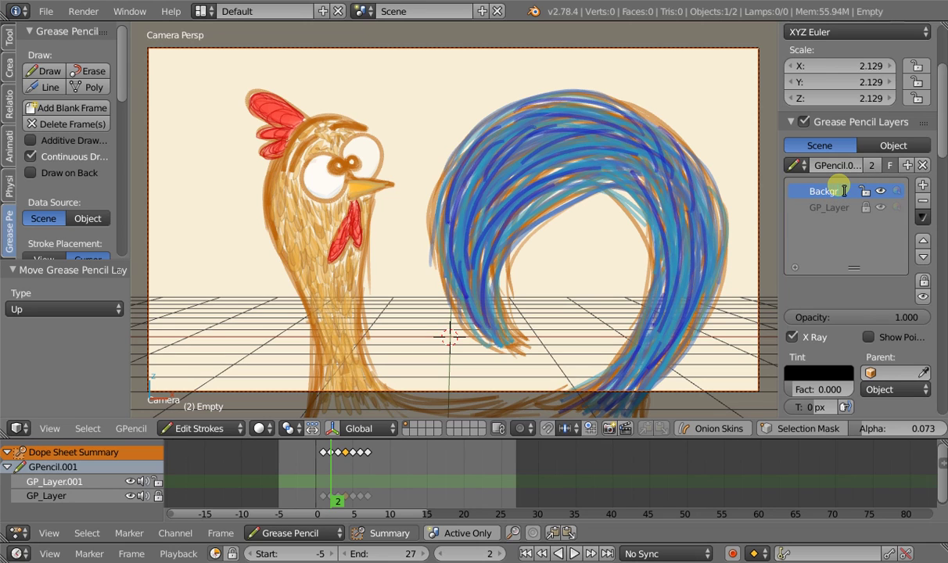
key("Return")
Step: Pick the light blue colour in the Grease Pencil Colors list
scroll(888, 117, "down", 10)
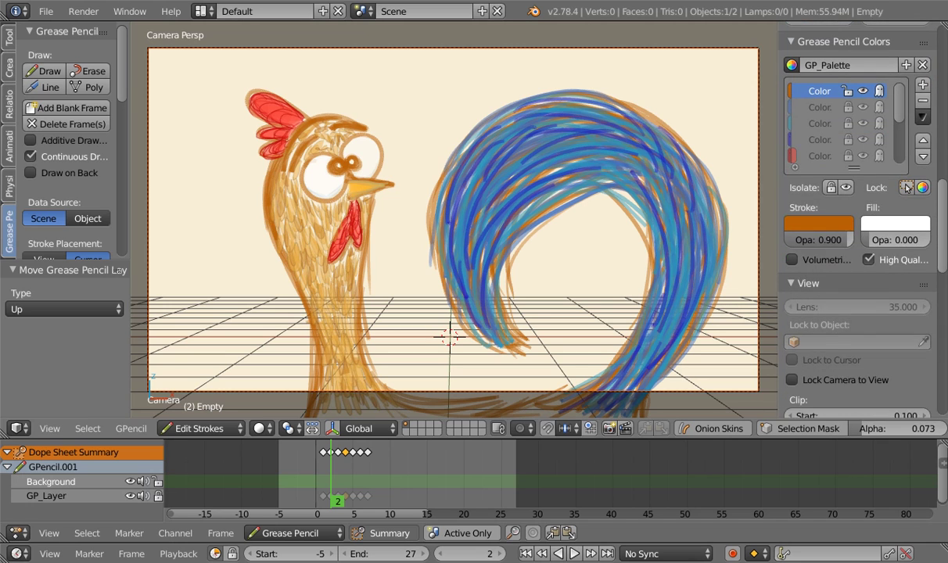
left_click_drag(897, 116, 892, 149)
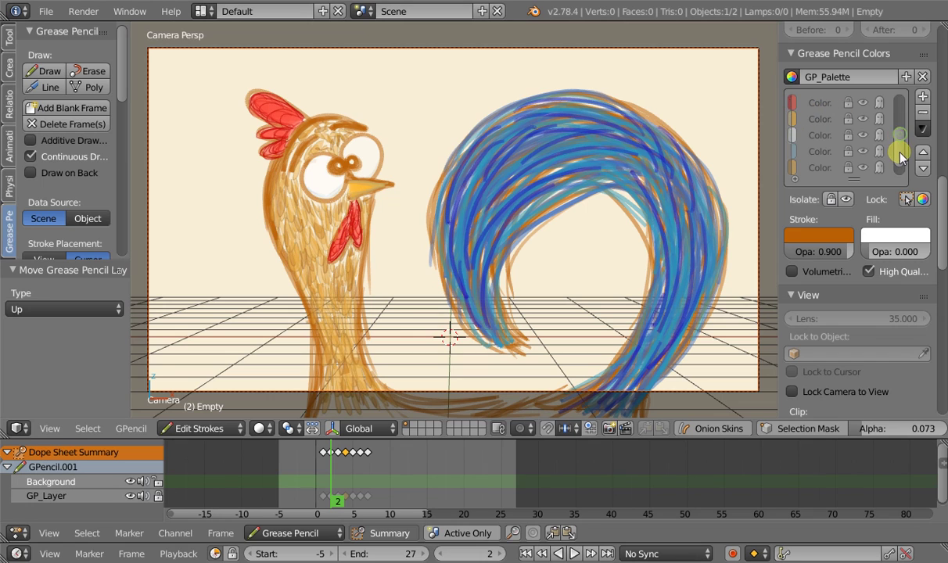
left_click(805, 153)
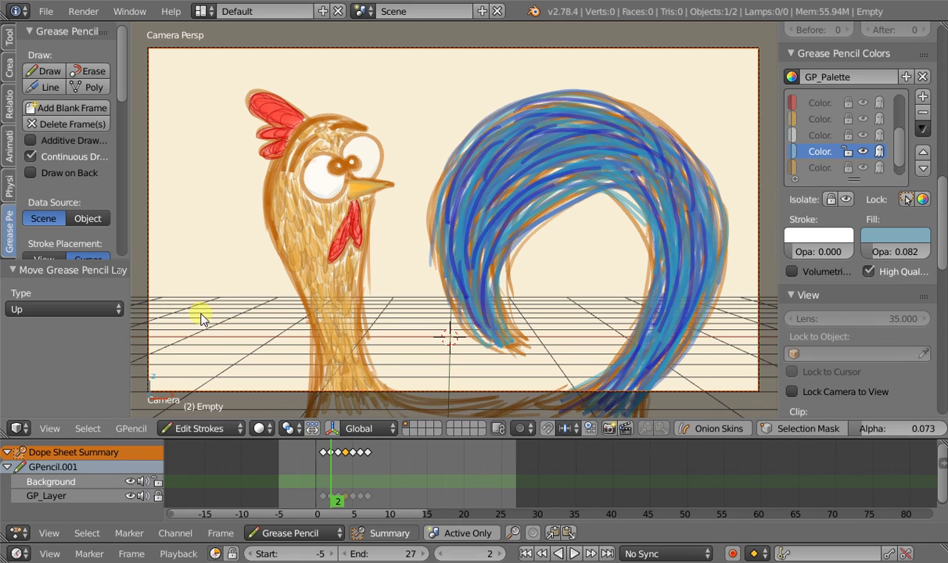
Step: Paint translucent blue shapes across the lower canvas, raising fill opacity to 0.459
mouse_move(193, 323)
left_mouse_down()
mouse_move(207, 213)
mouse_move(258, 306)
mouse_move(345, 307)
mouse_move(434, 323)
mouse_move(600, 290)
left_mouse_up()
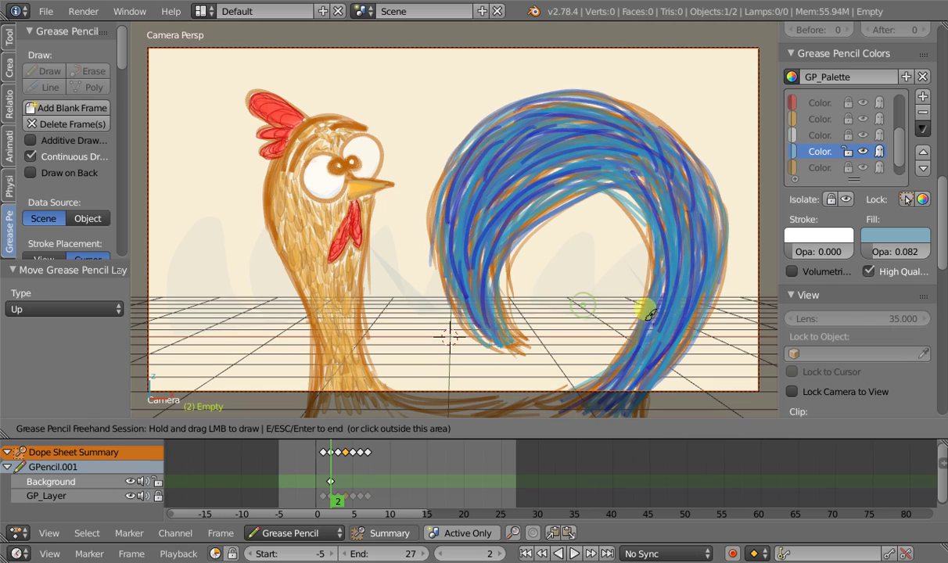
mouse_move(370, 333)
left_mouse_down()
mouse_move(300, 358)
mouse_move(268, 316)
mouse_move(228, 365)
mouse_move(198, 371)
mouse_move(275, 353)
left_mouse_up()
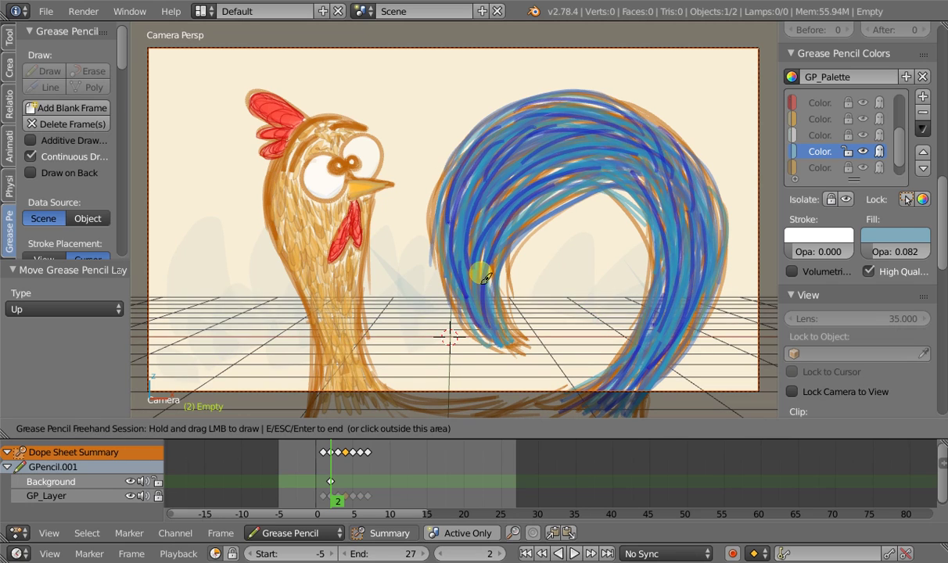
left_click_drag(876, 250, 926, 252)
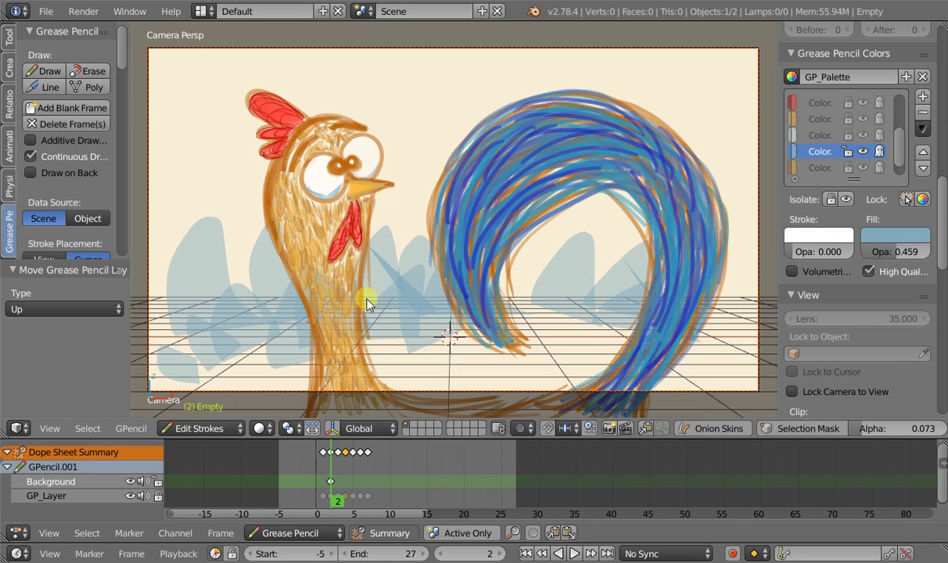
mouse_move(537, 313)
left_mouse_down()
mouse_move(544, 339)
mouse_move(537, 318)
left_mouse_up()
key("Escape")
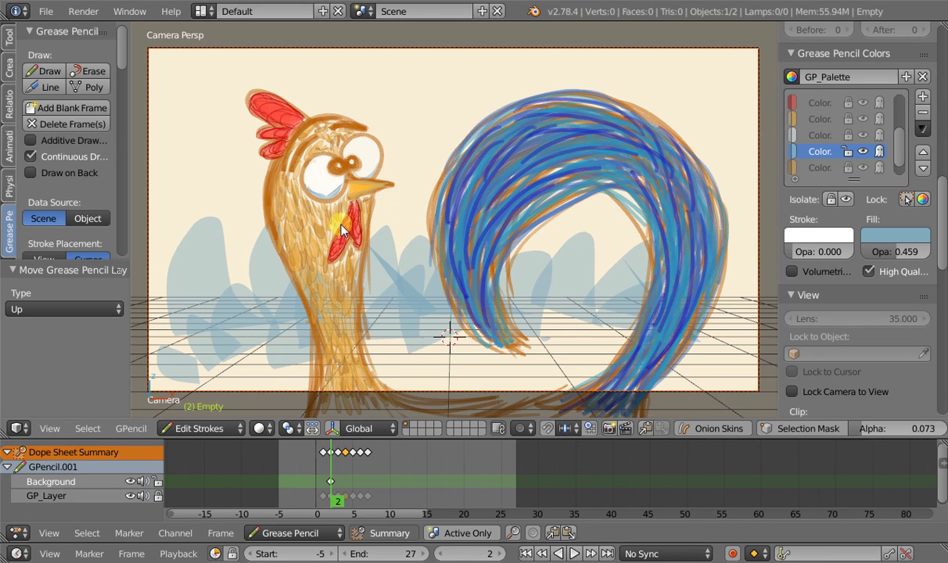
Step: Play back the animation, then insert a blank Background keyframe at frame 1
left_click(331, 466)
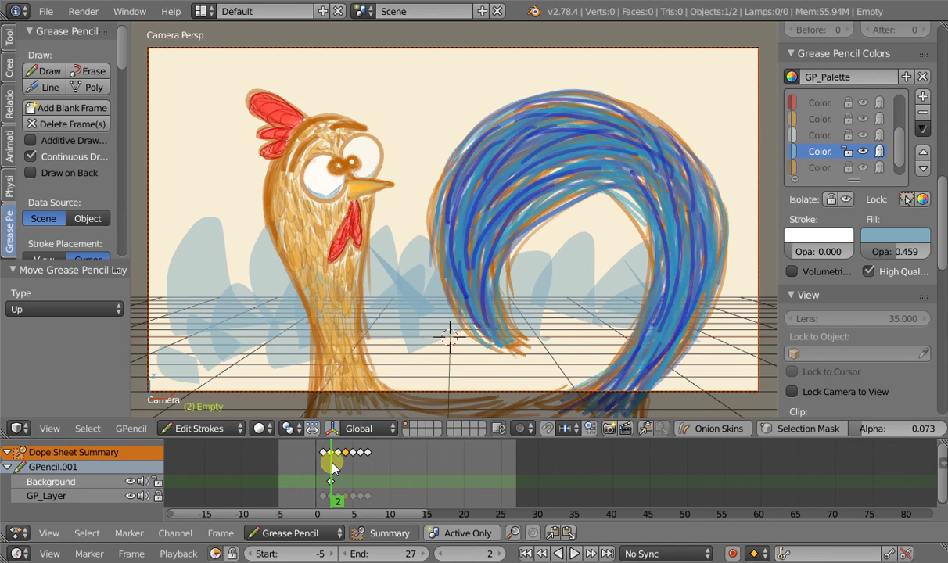
key("alt+a")
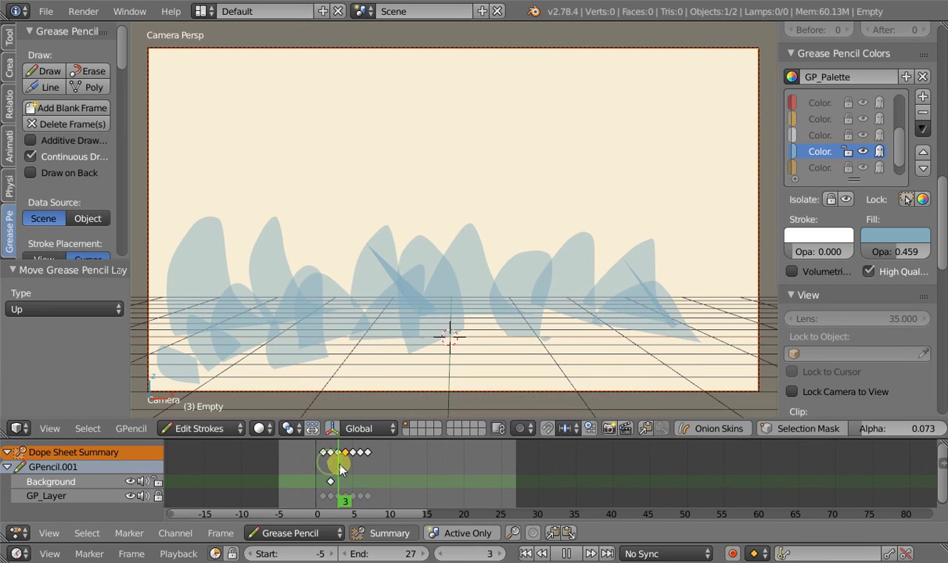
left_click(321, 472)
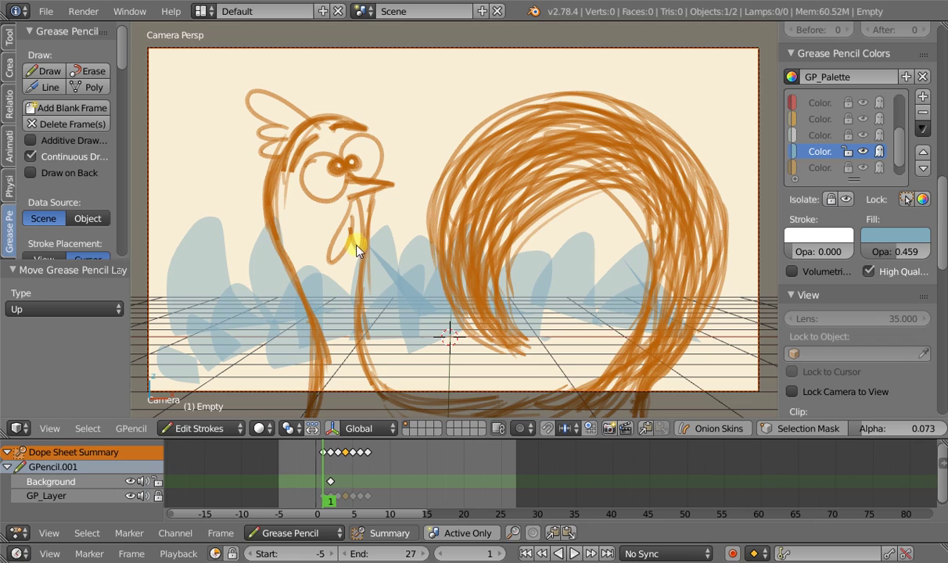
left_click(63, 110)
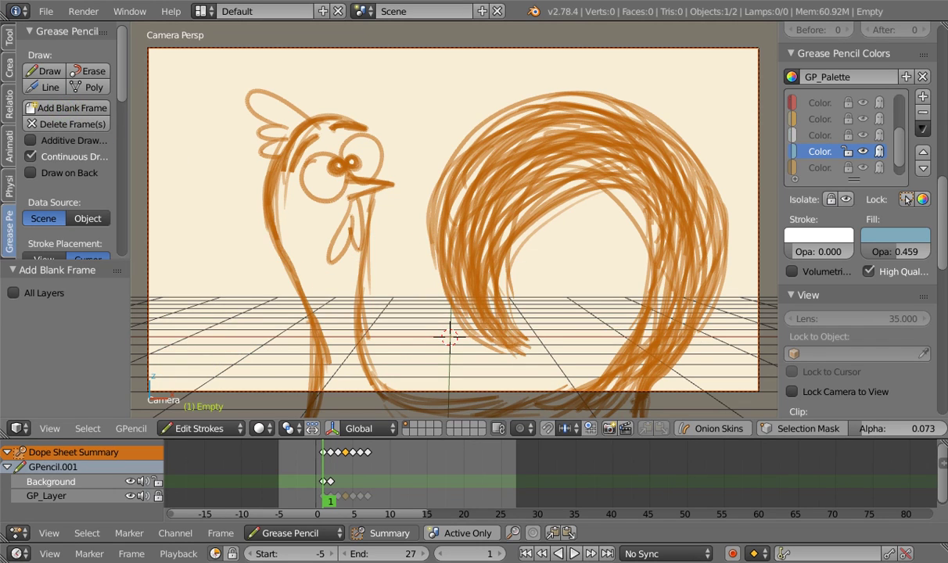
Step: Check frames 2 and 3, then insert a blank Background keyframe at frame 4
left_click(346, 474)
mouse_move(325, 467)
left_mouse_down()
mouse_move(334, 459)
mouse_move(353, 478)
mouse_move(346, 467)
left_mouse_up()
left_click(92, 114)
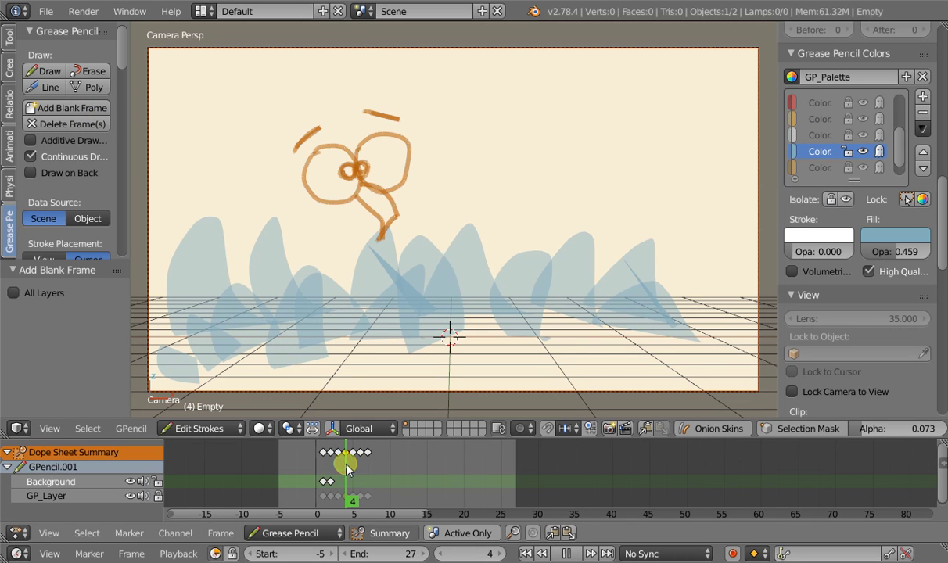
left_click(75, 103)
Step: Draw a small blue stroke on the Background layer at frame 8
mouse_move(380, 491)
left_mouse_down()
mouse_move(311, 491)
mouse_move(392, 486)
mouse_move(333, 487)
mouse_move(381, 490)
left_mouse_up()
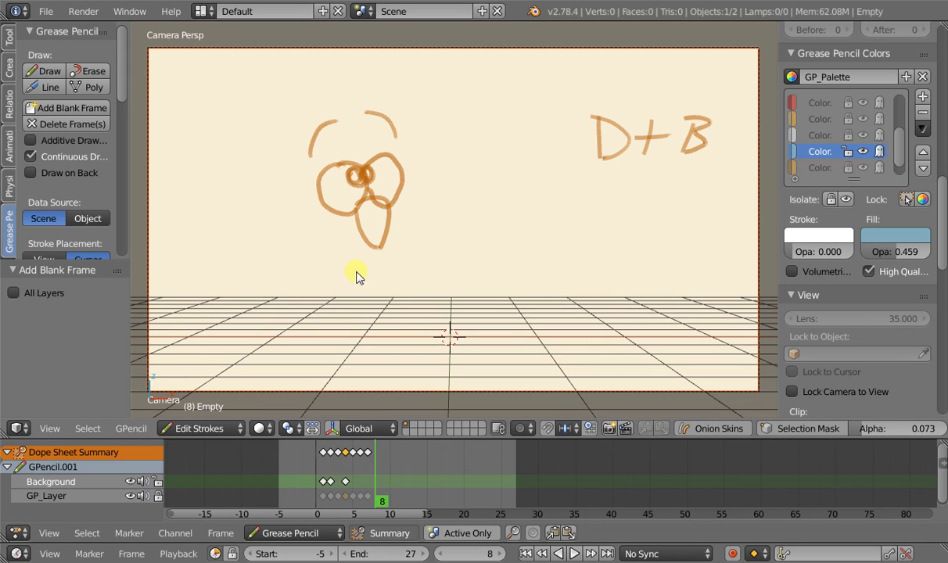
mouse_move(450, 221)
left_mouse_down()
mouse_move(431, 290)
mouse_move(443, 266)
left_mouse_up()
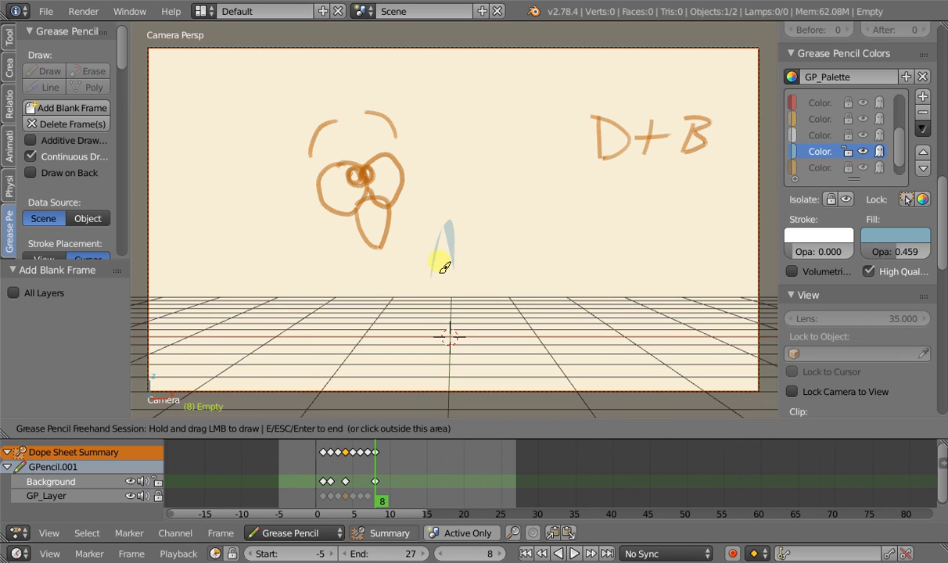
key("Escape")
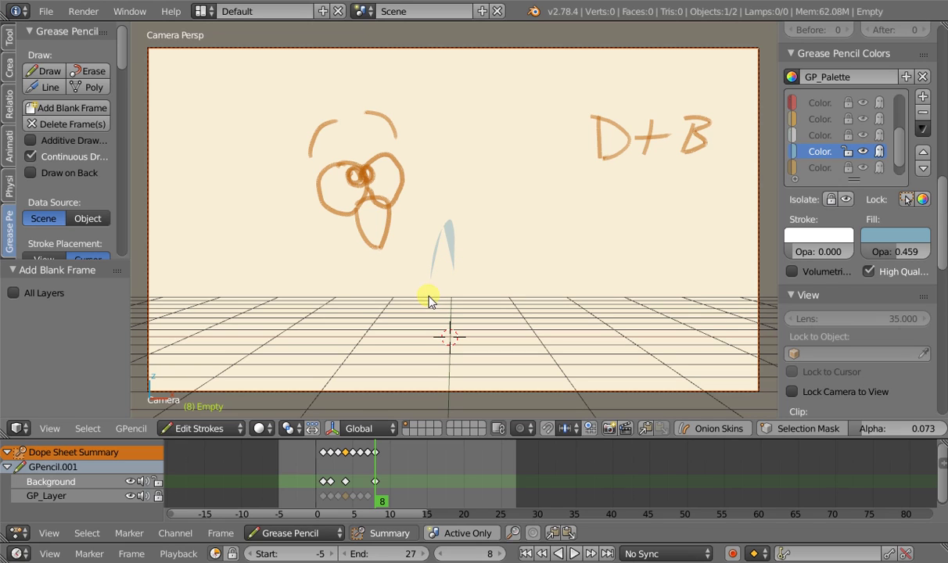